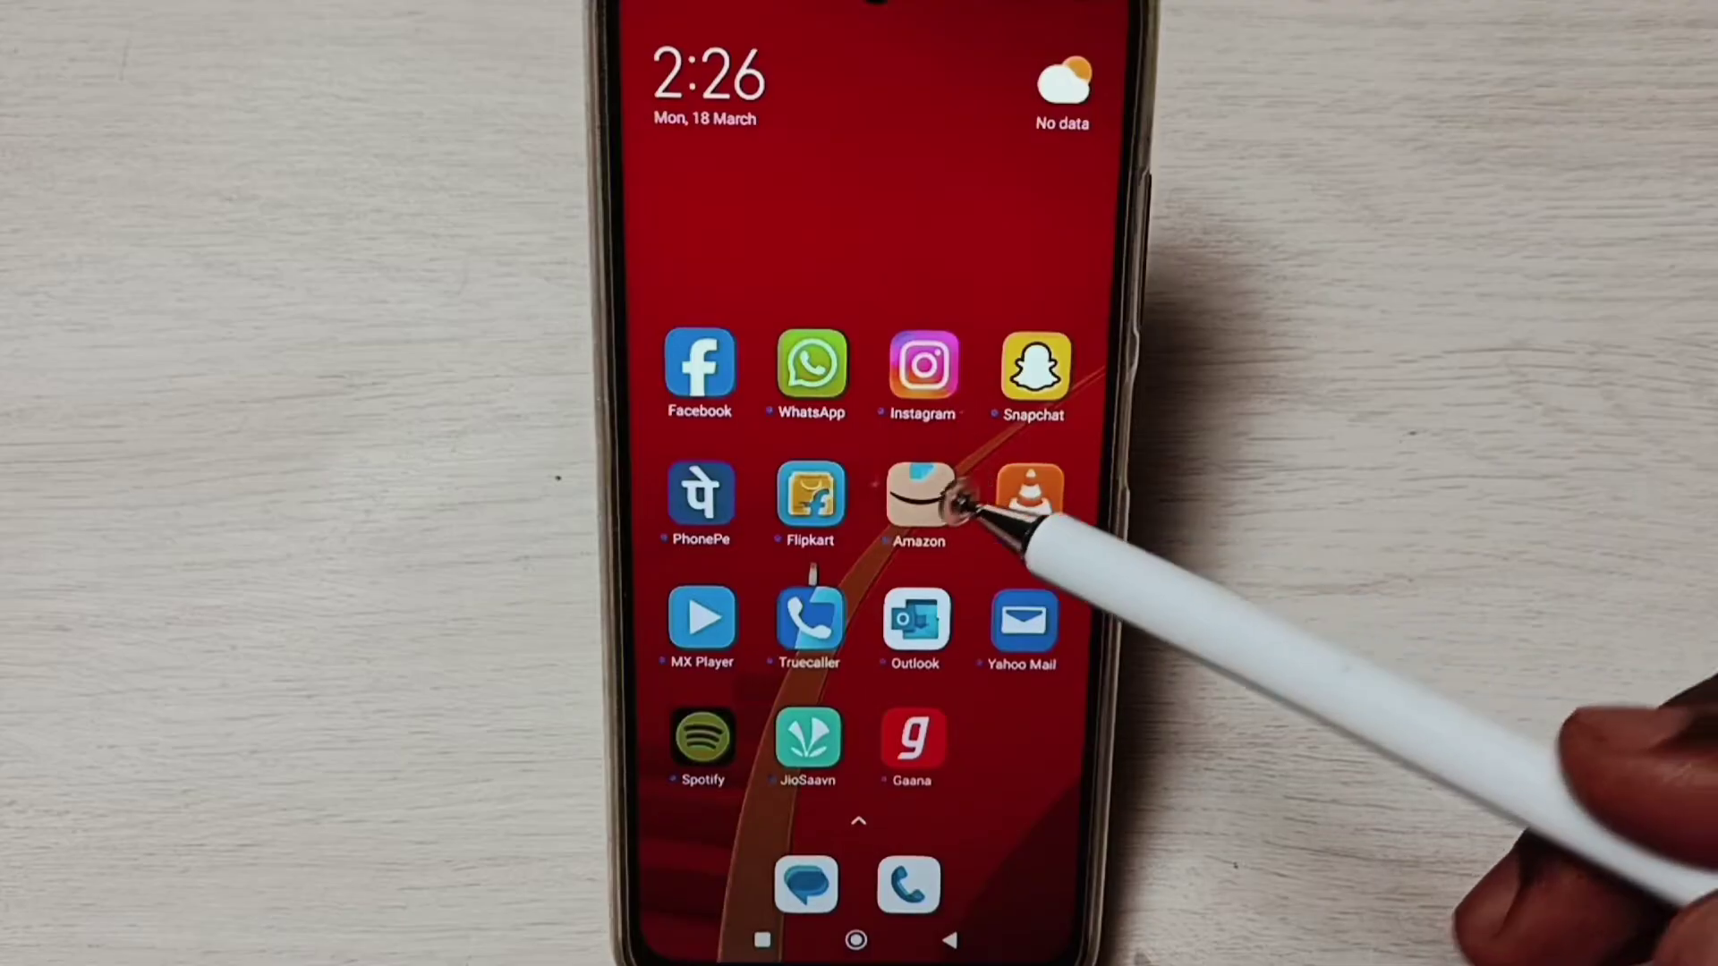
- Swipe across the home screen pages to reach the page with Settings, Google and Chrome
left_click_drag(806, 479, 1055, 461)
left_click_drag(797, 488, 1098, 389)
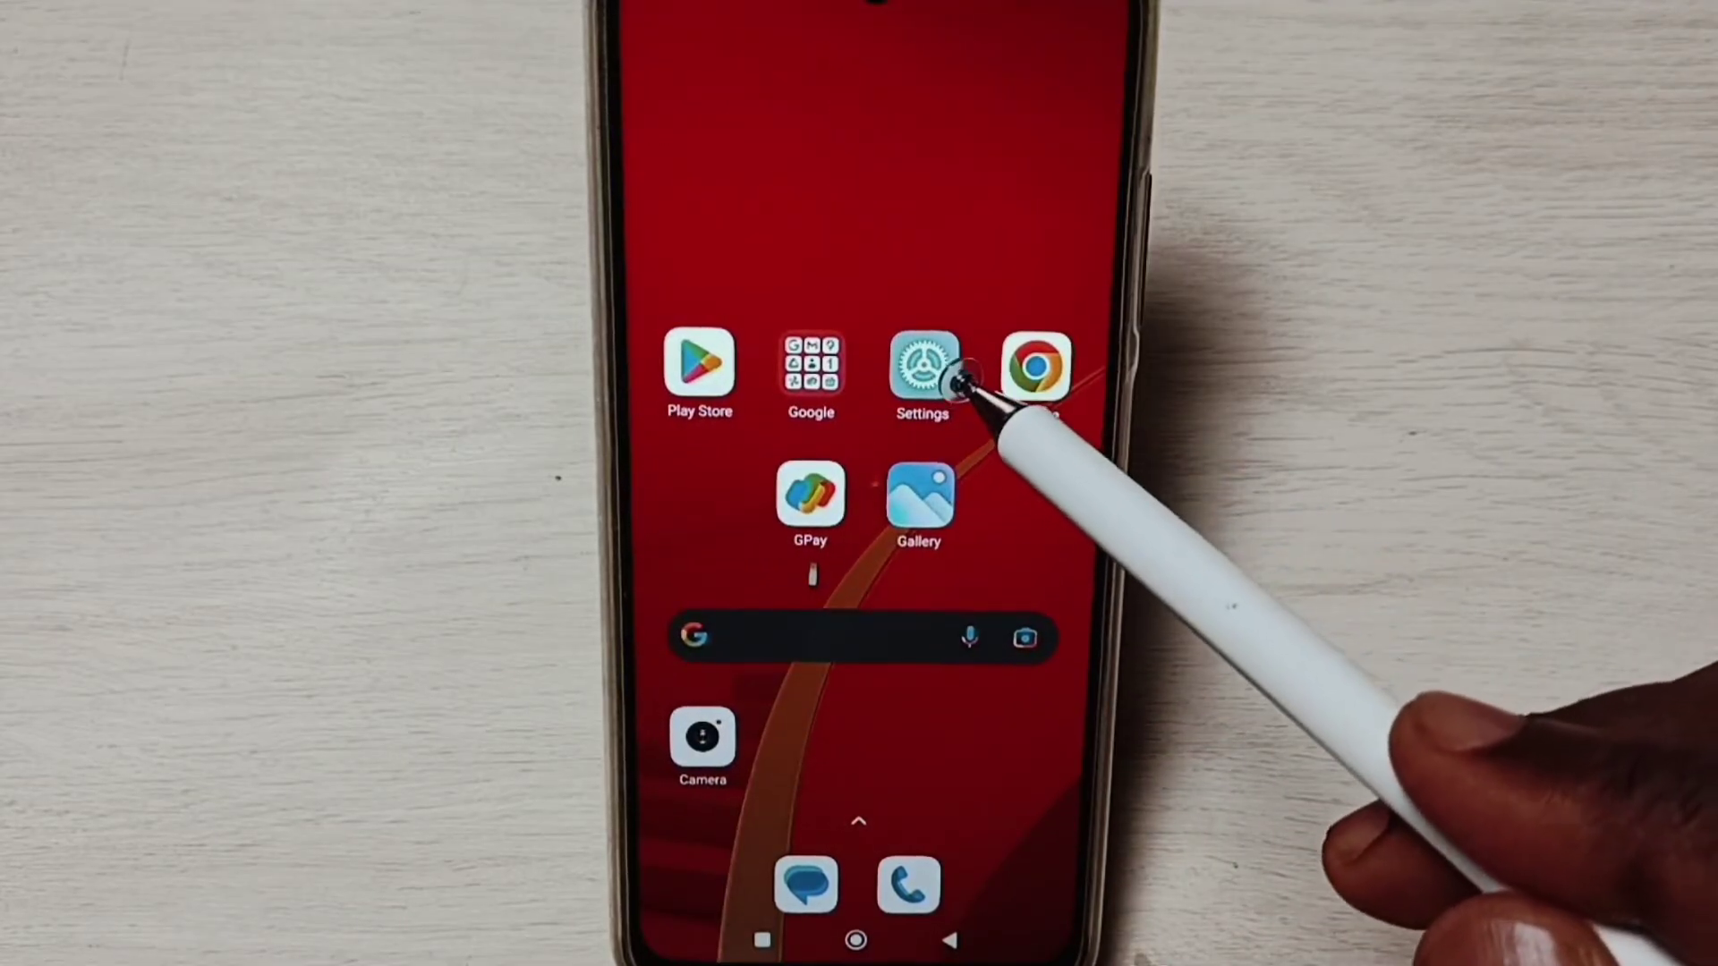
- Launch Settings and go to its Apps section listing Manage apps and Permissions
left_click(924, 370)
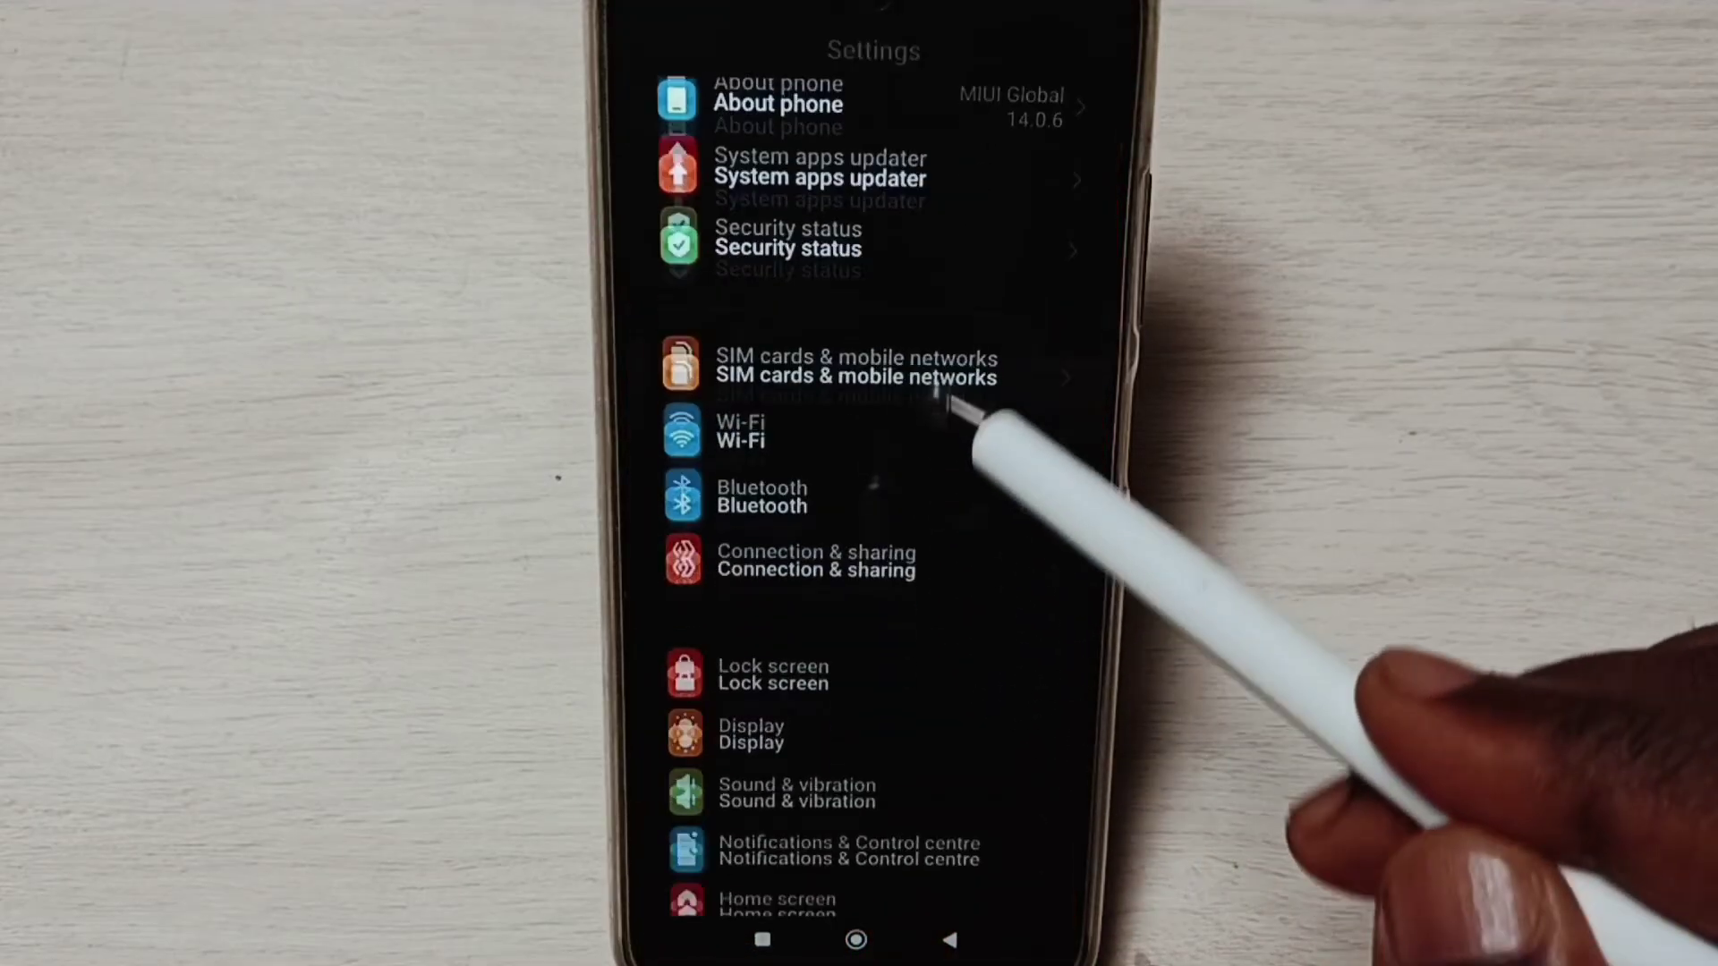
left_click_drag(989, 652, 989, 238)
left_click_drag(979, 498, 967, 322)
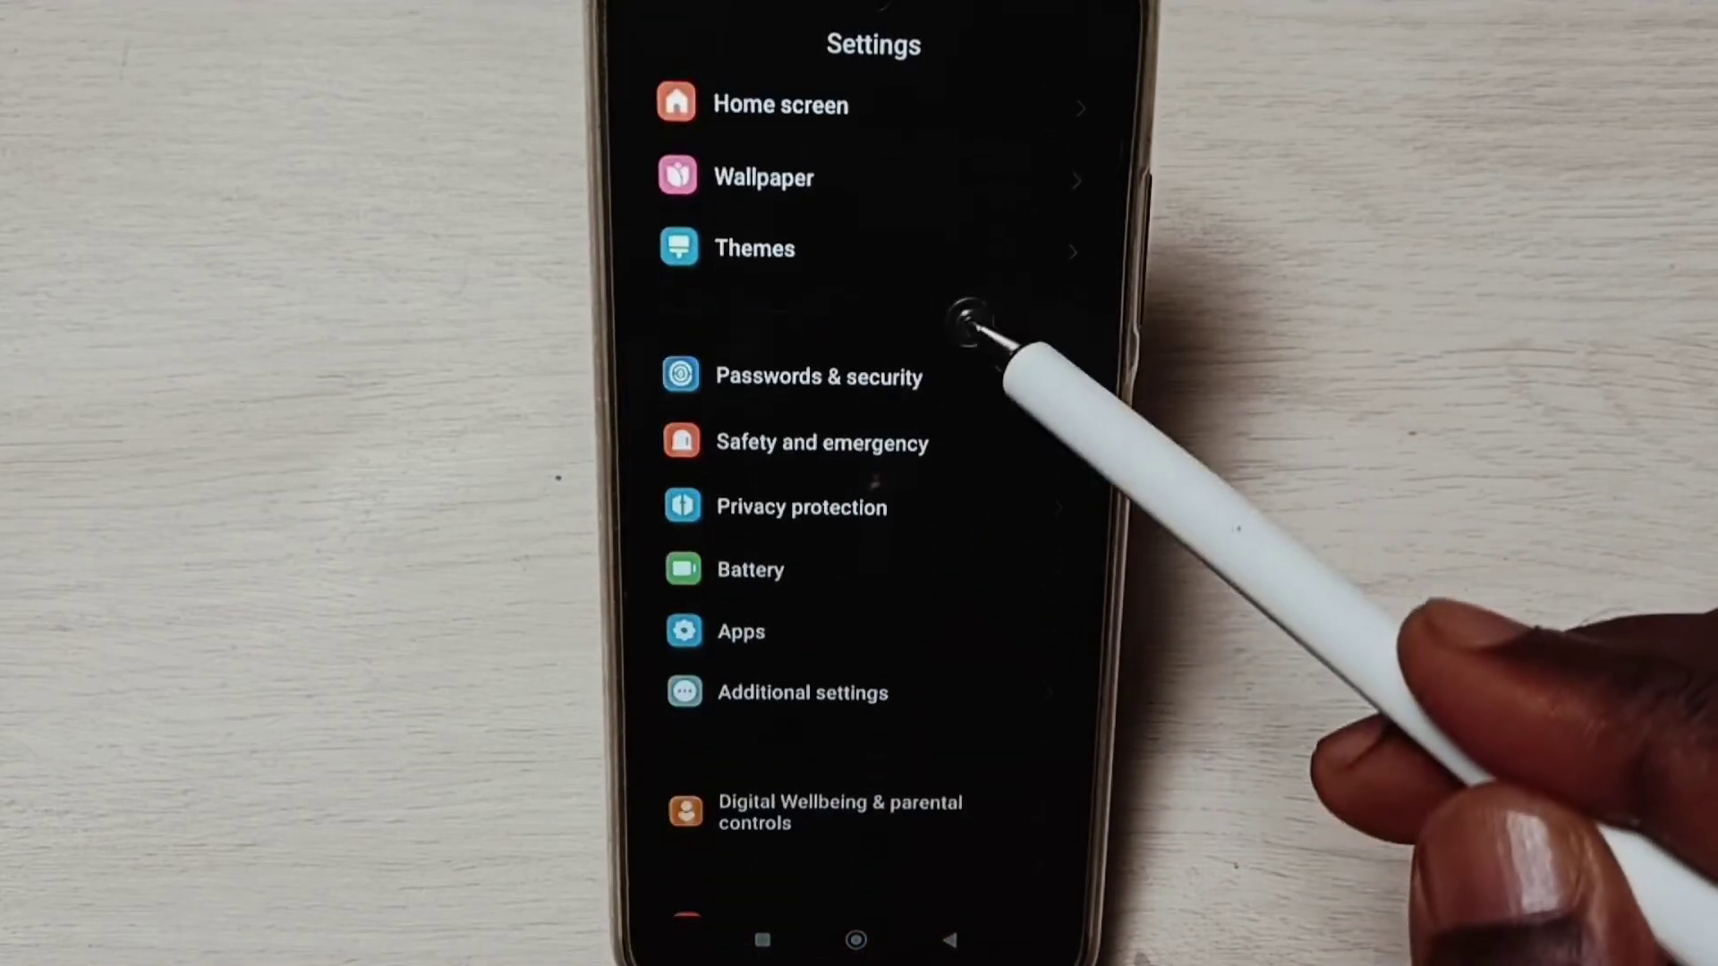
left_click_drag(921, 583, 958, 403)
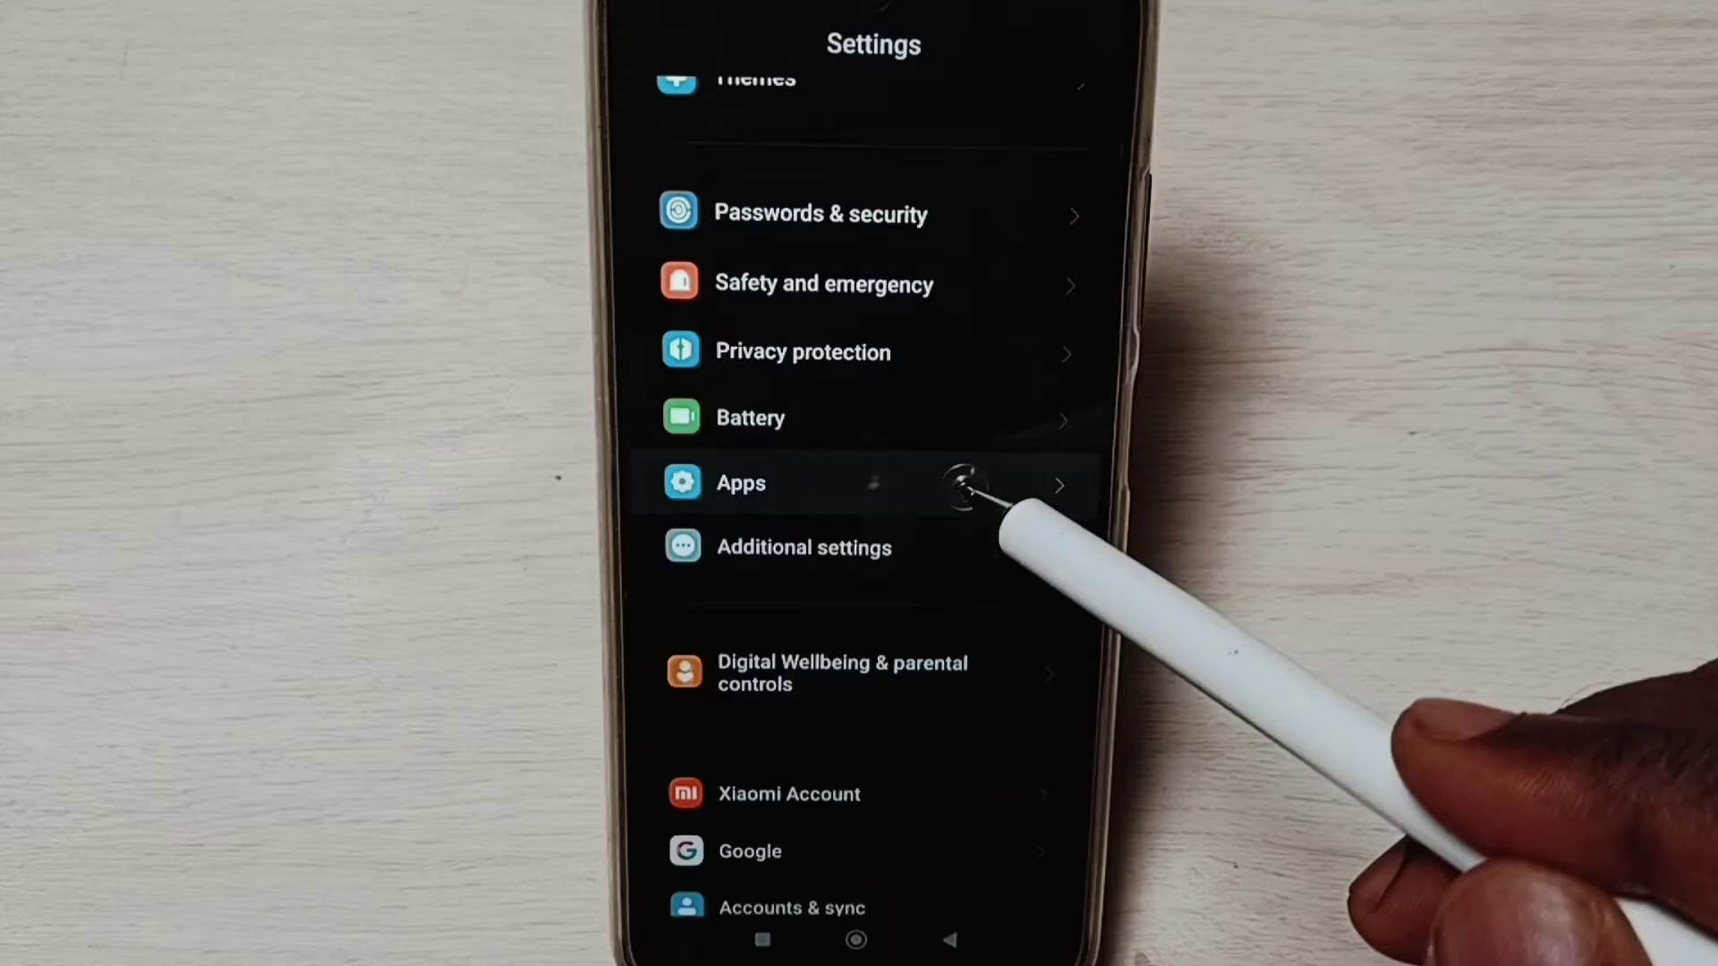
left_click(956, 483)
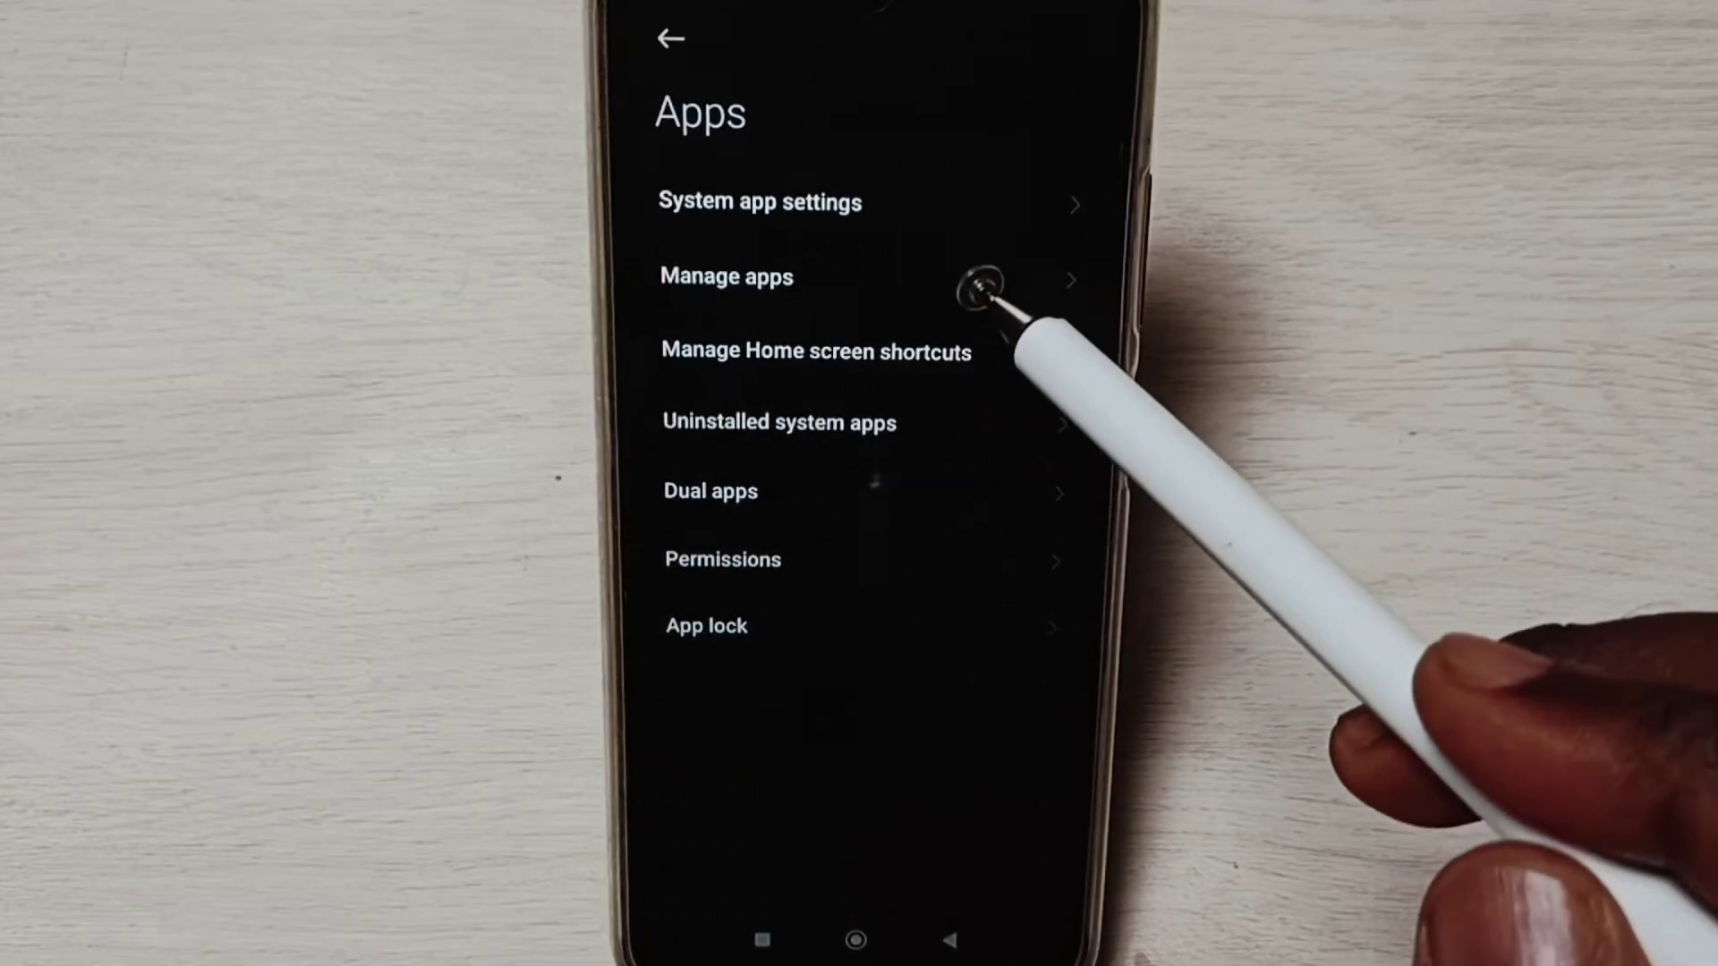
- Reach the Default apps page via Manage apps' Other settings menu
left_click(970, 283)
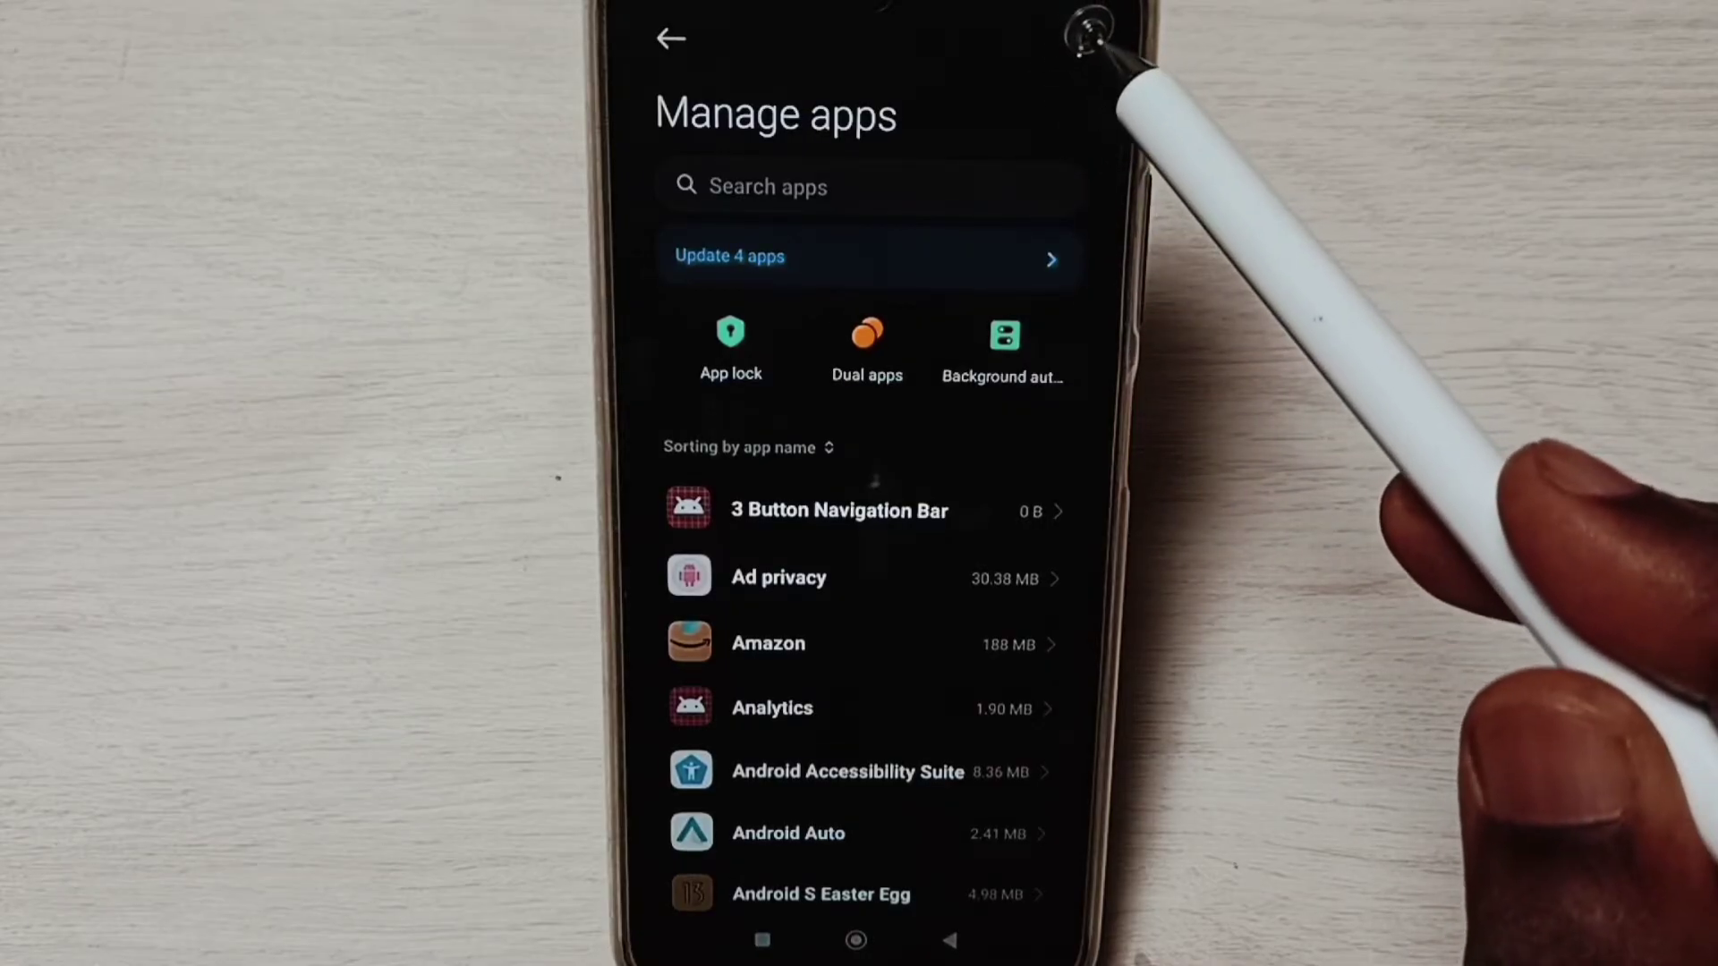
left_click(1094, 33)
left_click(1013, 182)
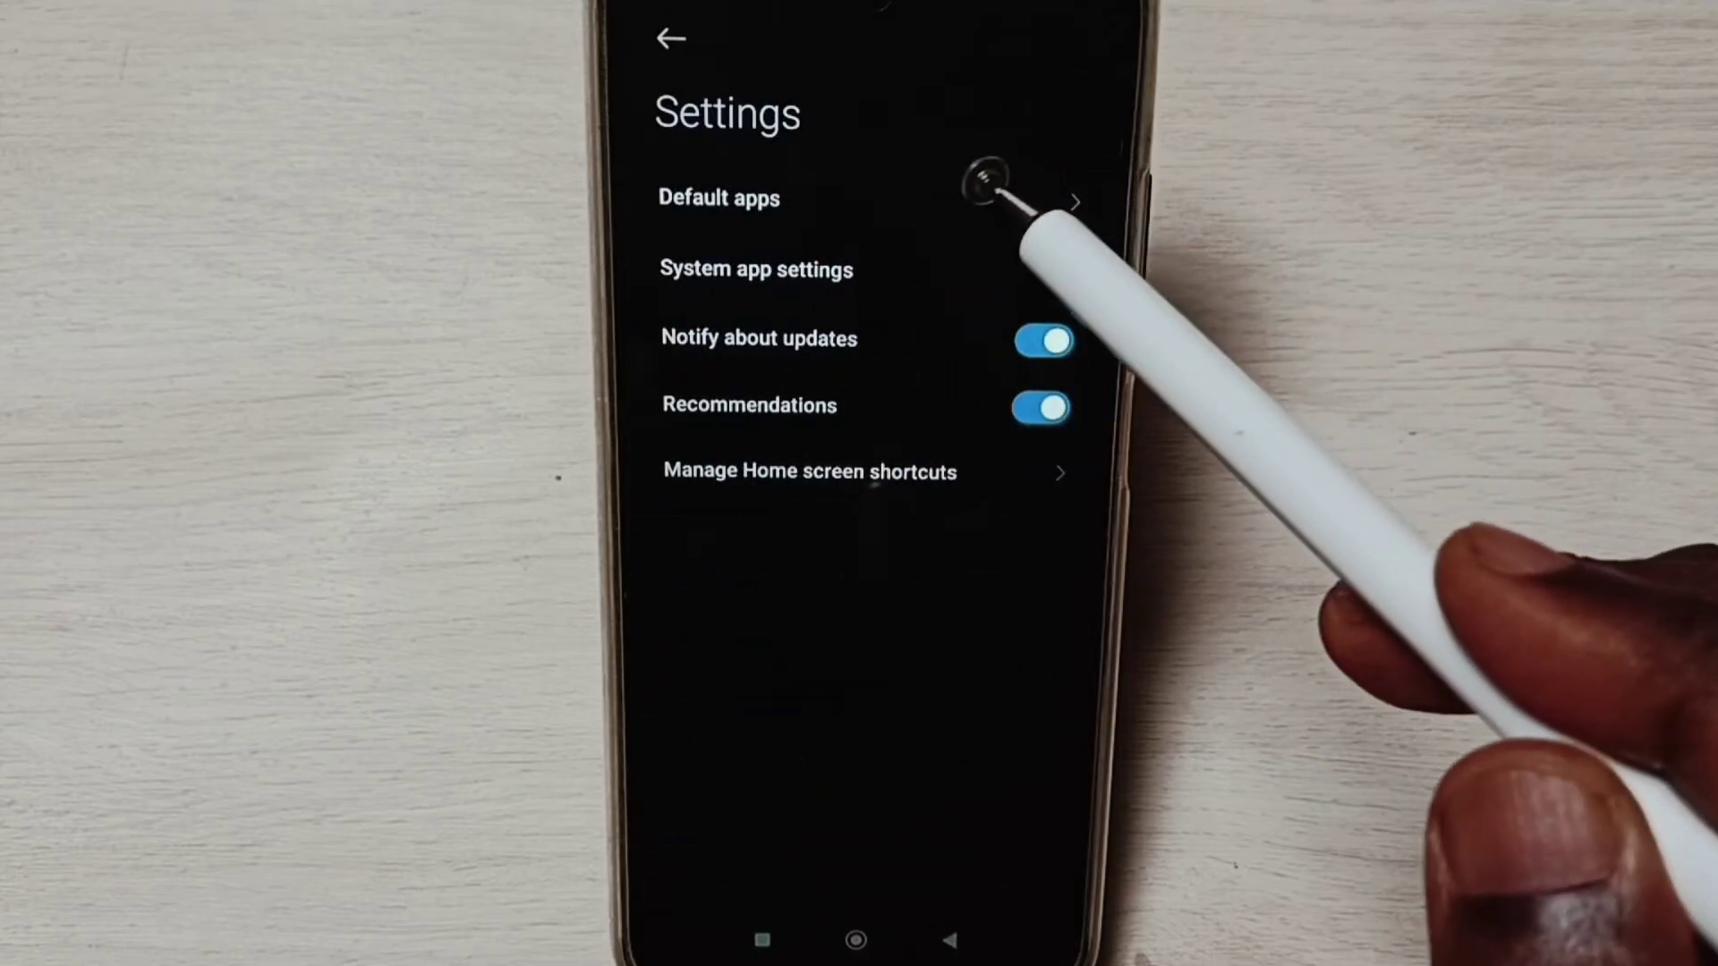
left_click(973, 195)
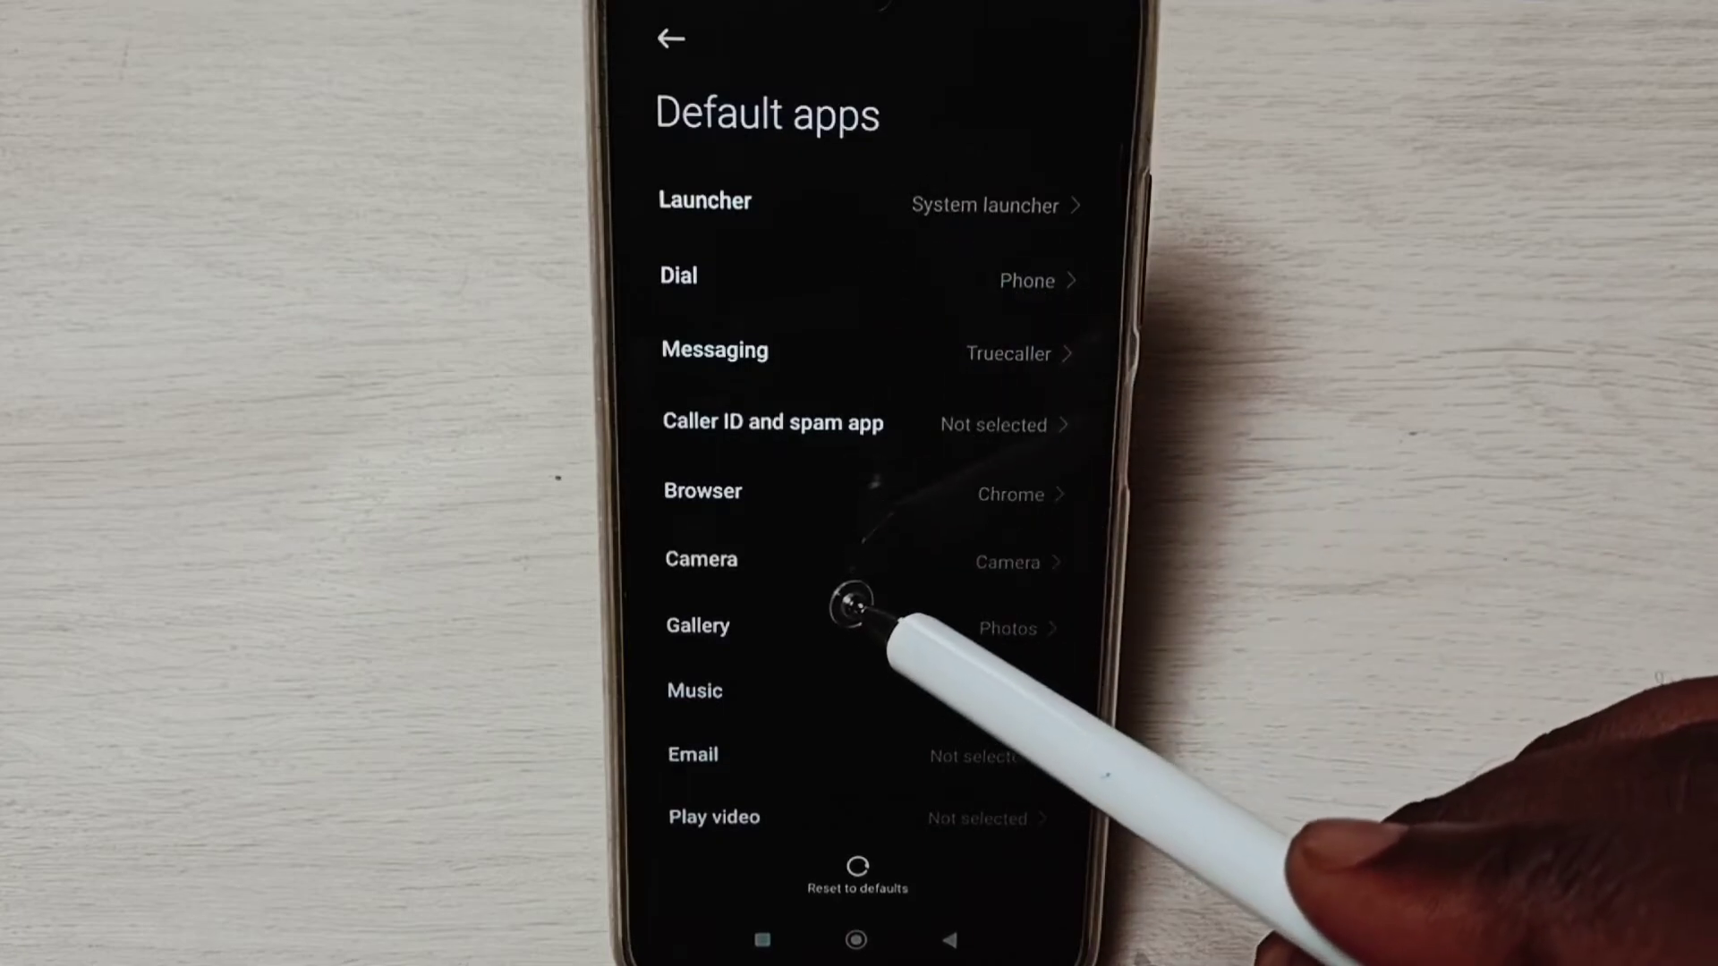
- Show the Messaging choices Messages, Messaging and Truecaller, with Truecaller still checked
left_click(883, 348)
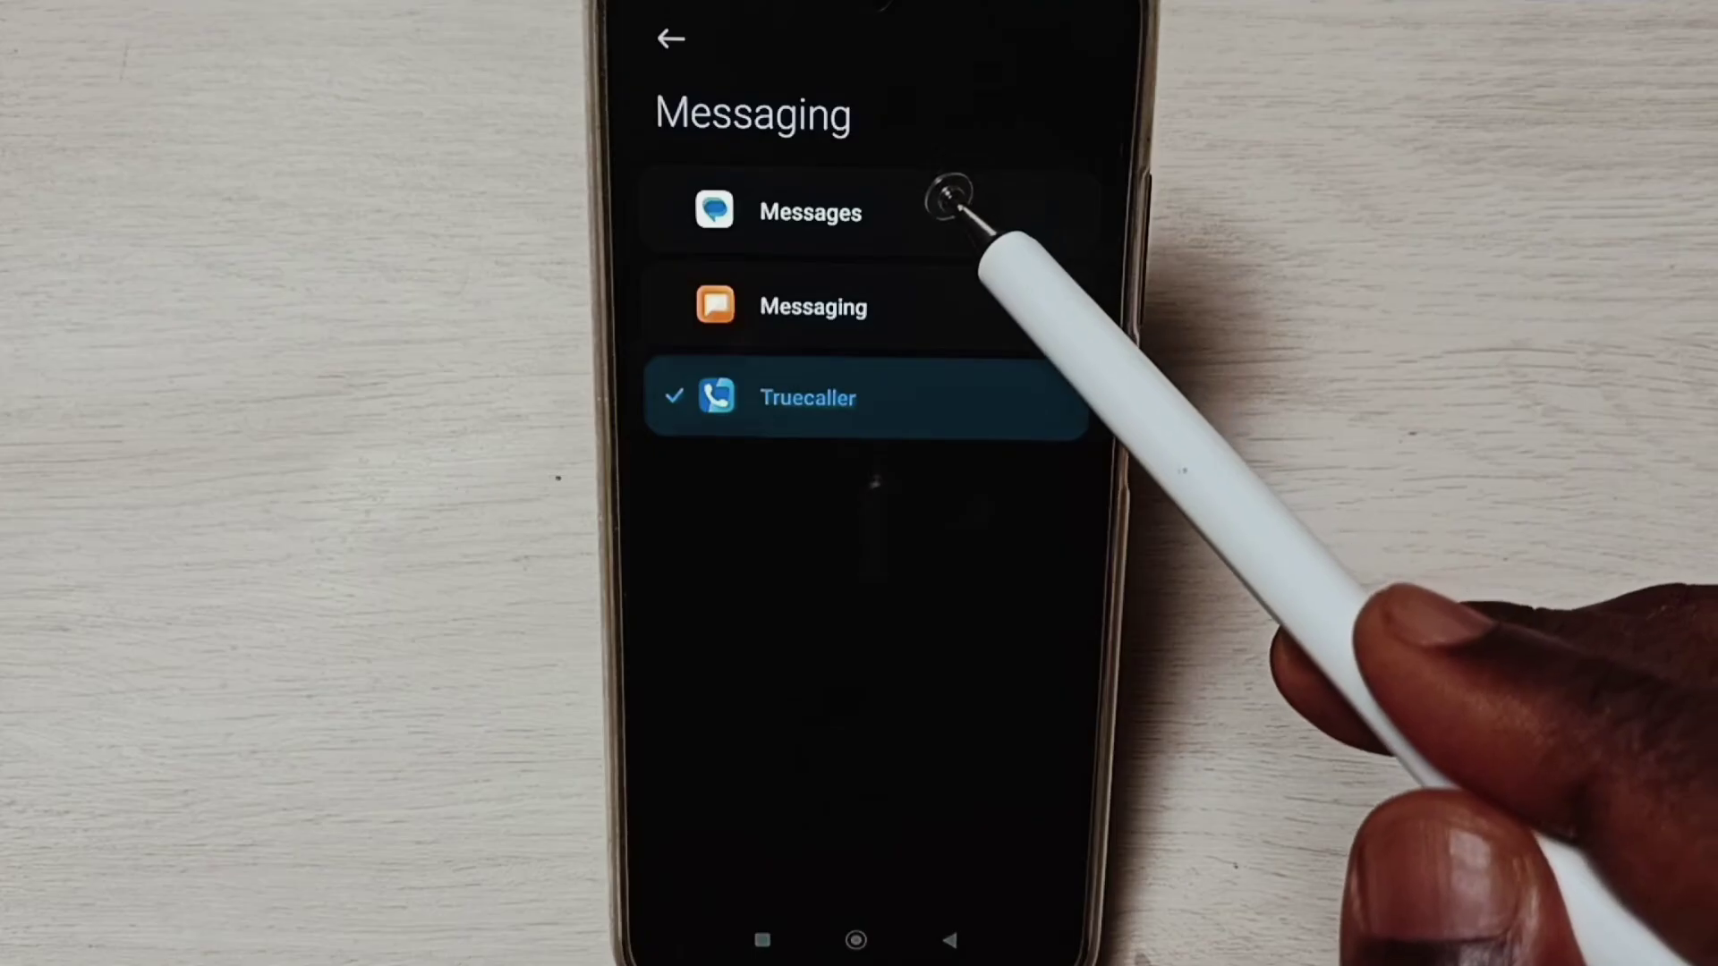
- Choose Messages in the Messaging list, moving the checkmark away from Truecaller
left_click(949, 204)
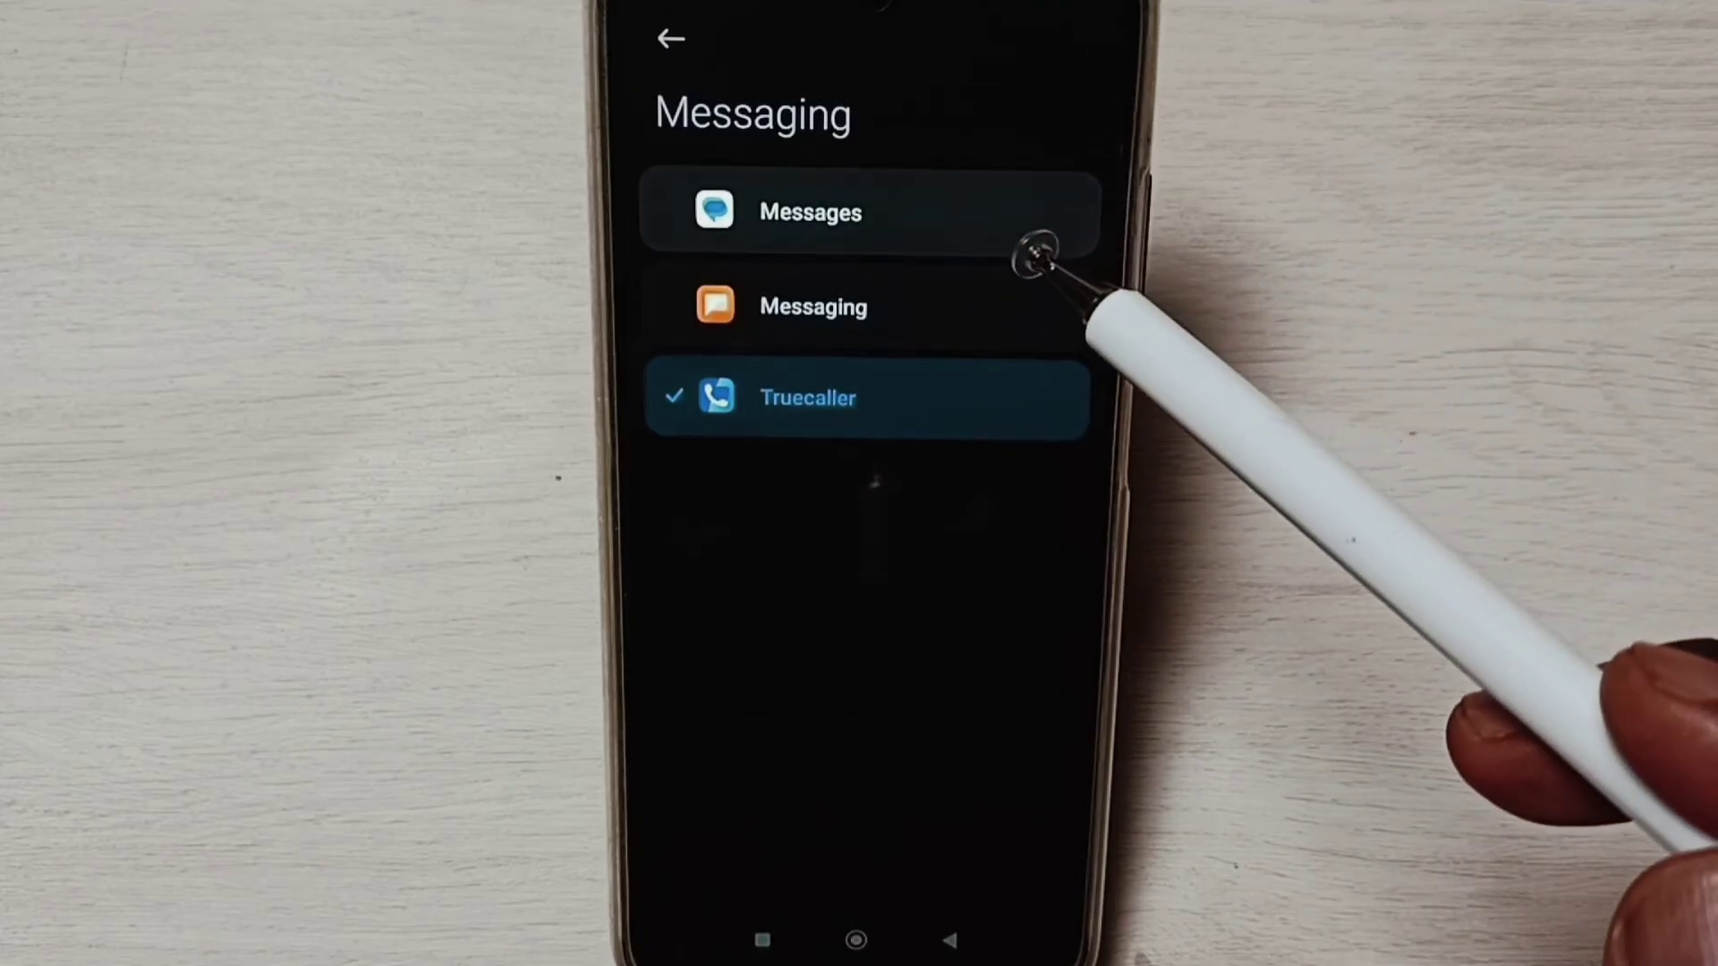
left_click(1027, 248)
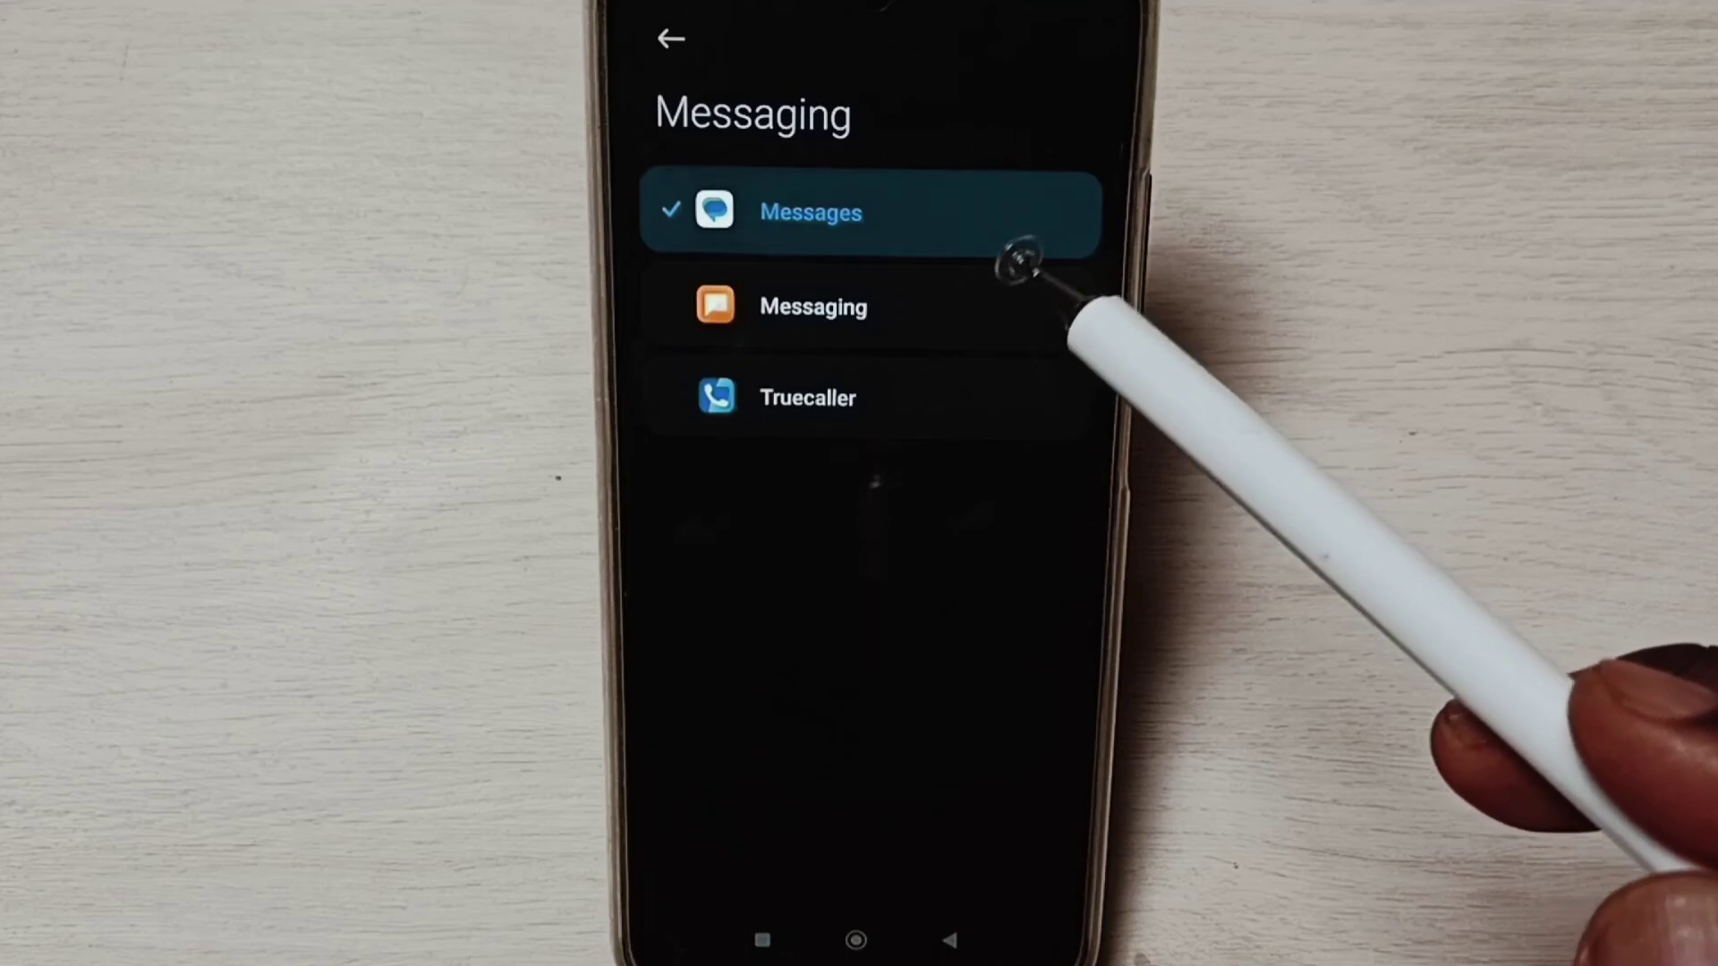